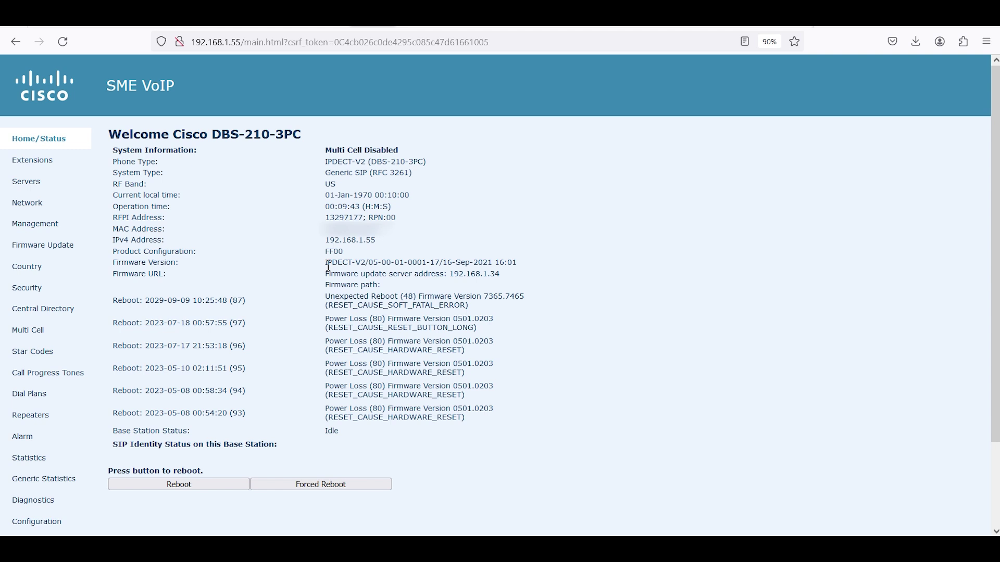
# Step: Highlight the base station's current firmware version on Home/Status, then go to Firmware Update
pyautogui.moveTo(328, 264); pyautogui.dragTo(443, 265)
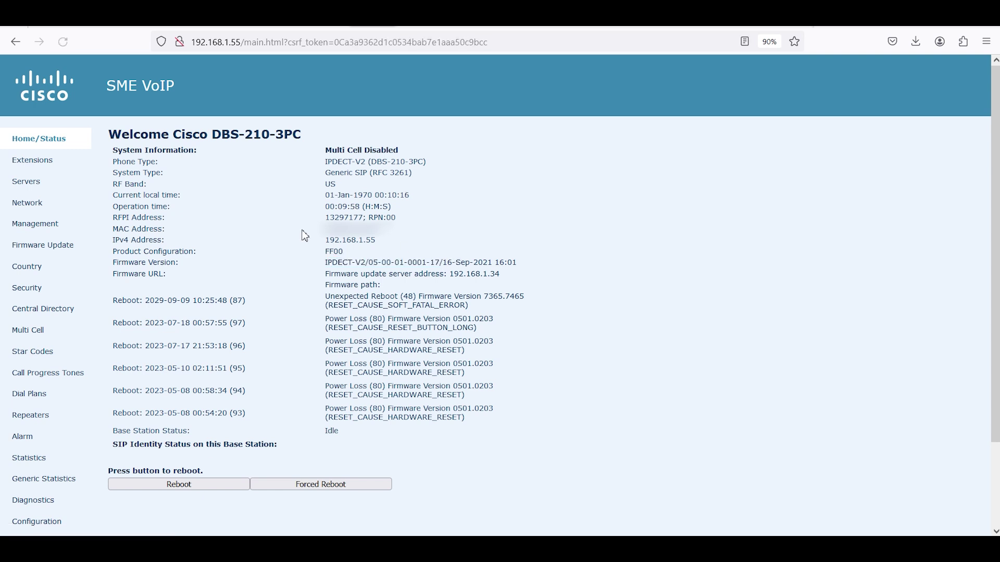
pyautogui.click(65, 247)
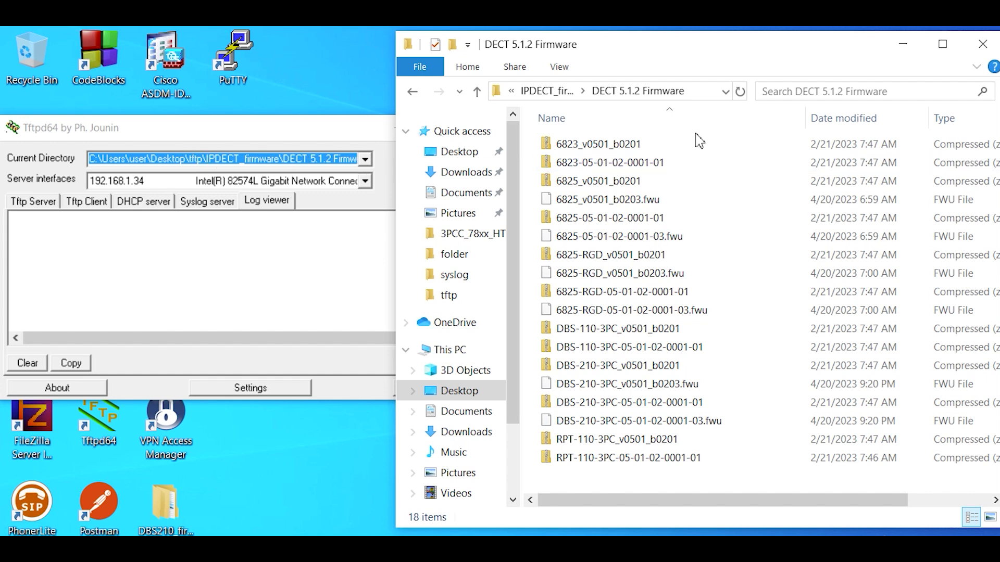
pyautogui.click(943, 43)
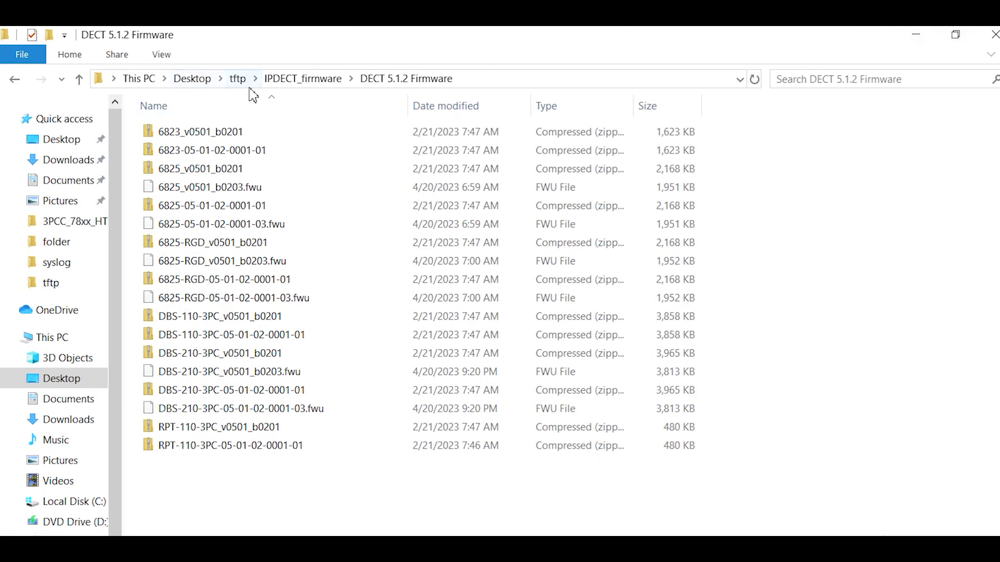
pyautogui.click(963, 35)
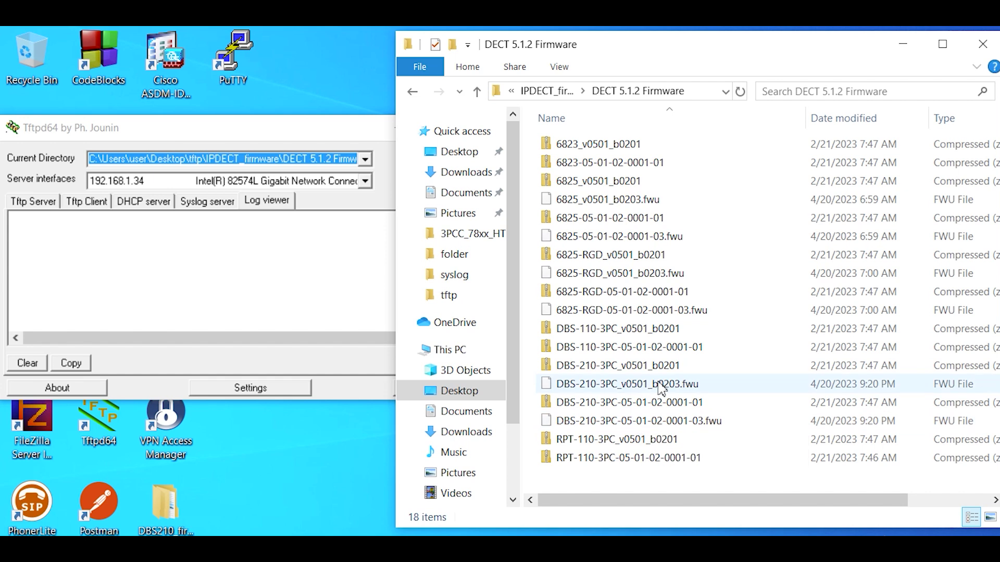
# Step: Put DBS-210-3PC_v0501_b0203.fwu into rename mode and select the '20' in b0203
pyautogui.moveTo(662, 388)
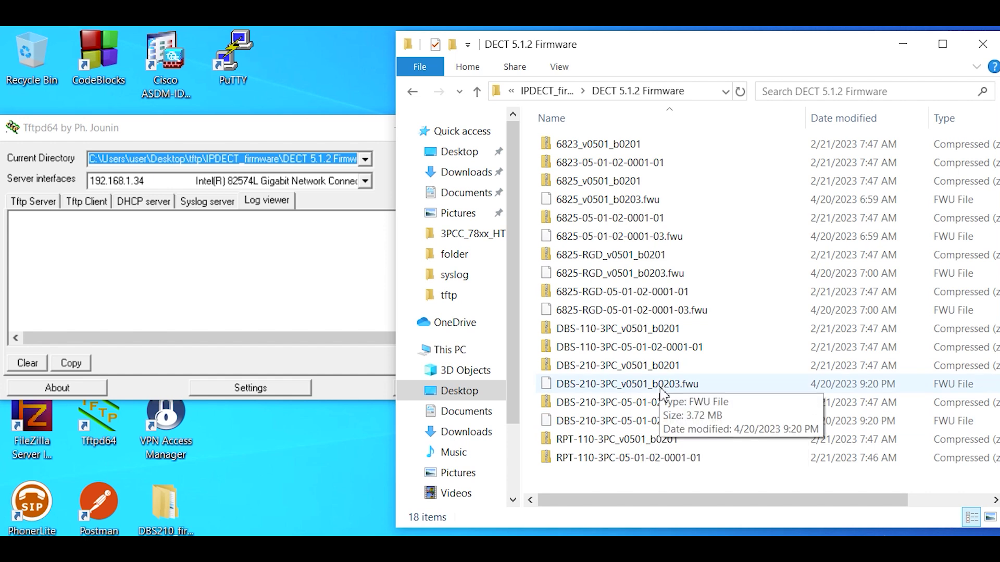
pyautogui.click(663, 390)
pyautogui.click(672, 385)
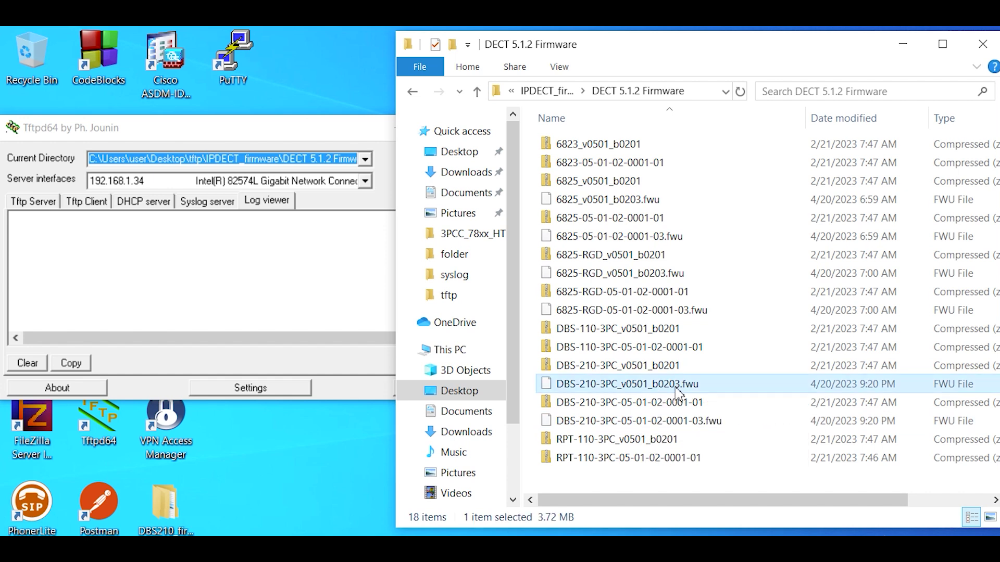
pyautogui.click(682, 385)
pyautogui.moveTo(676, 385); pyautogui.dragTo(664, 388)
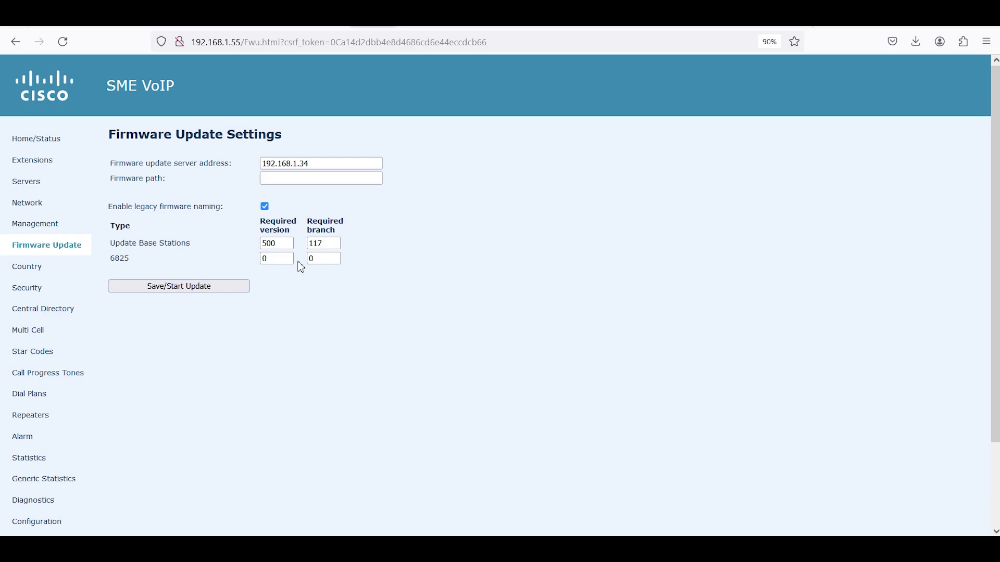
# Step: Set the base station required firmware to version 501, branch 203
pyautogui.click(287, 241)
pyautogui.press('BackSpace')
pyautogui.write('1')
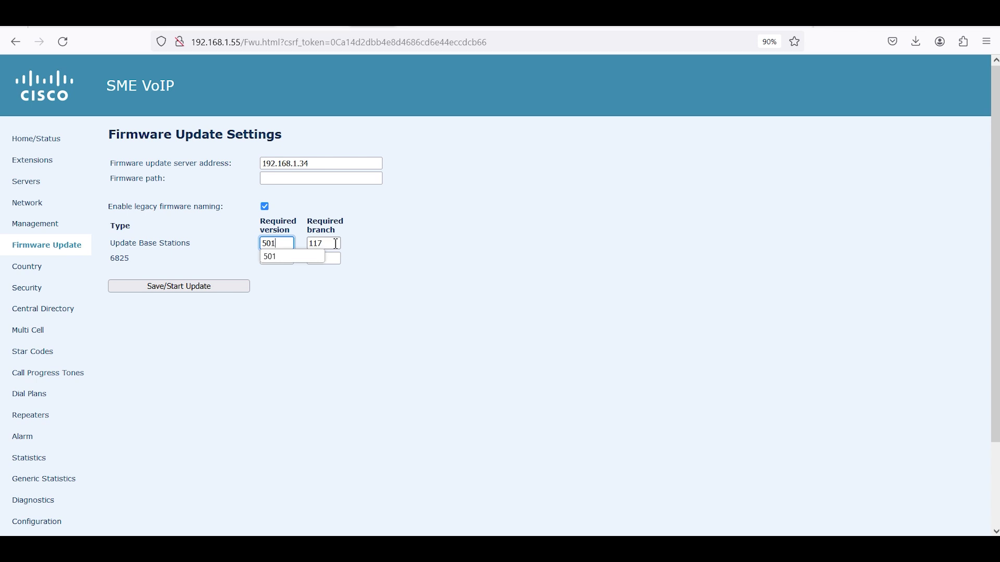
pyautogui.press('Tab')
pyautogui.write('203')
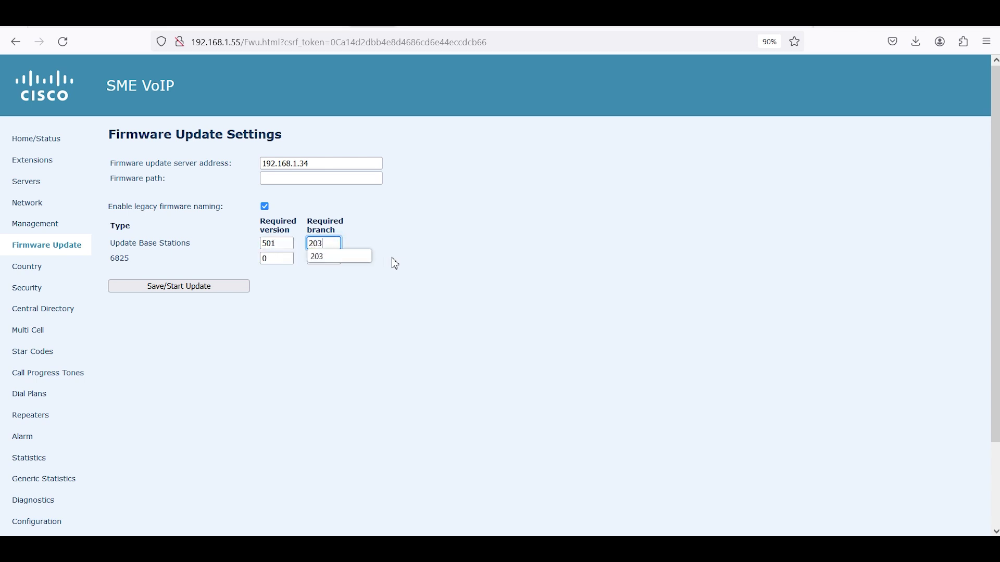
pyautogui.press('Return')
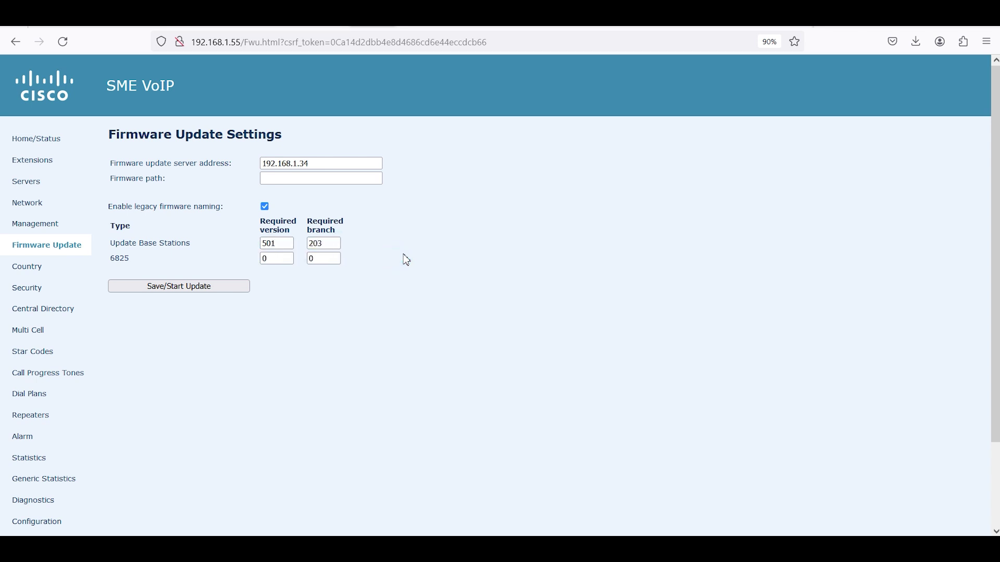
# Step: Save the settings and confirm upgrading all base stations to 501 branch 203
pyautogui.click(213, 288)
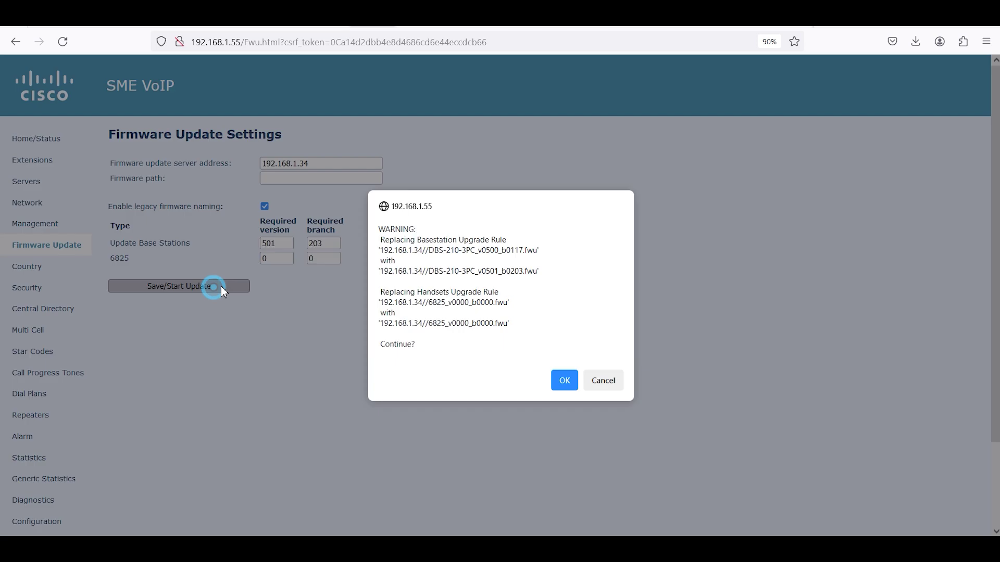
pyautogui.click(562, 385)
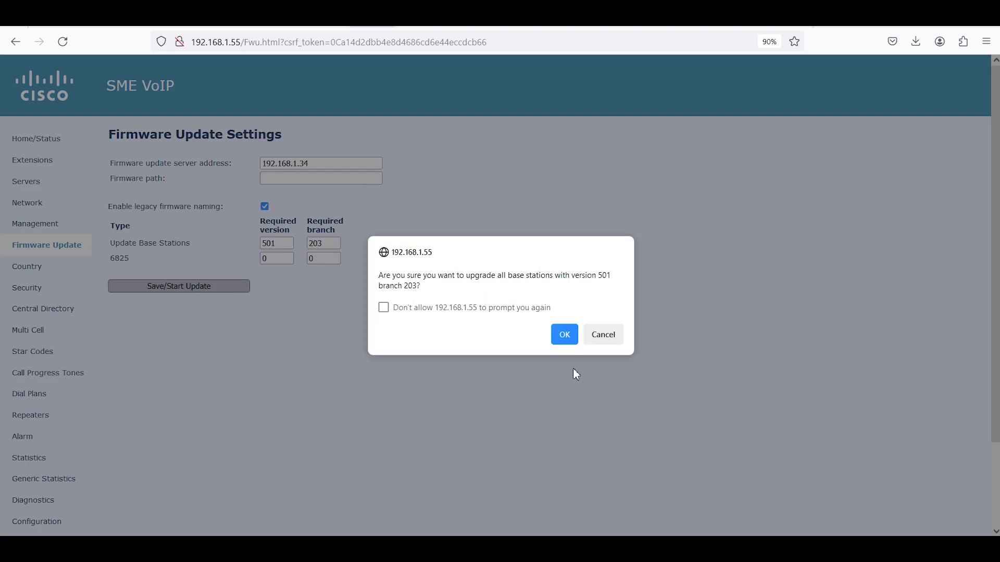
pyautogui.click(565, 337)
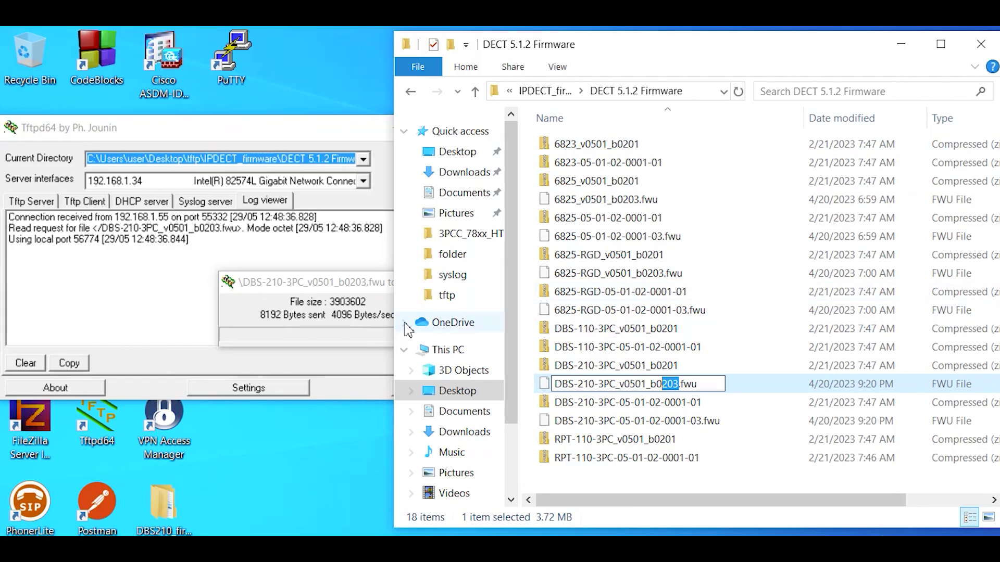
# Step: Bring Tftpd64 to the front to follow the DBS-210-3PC_v0501_b0203.fwu transfer
pyautogui.click(339, 284)
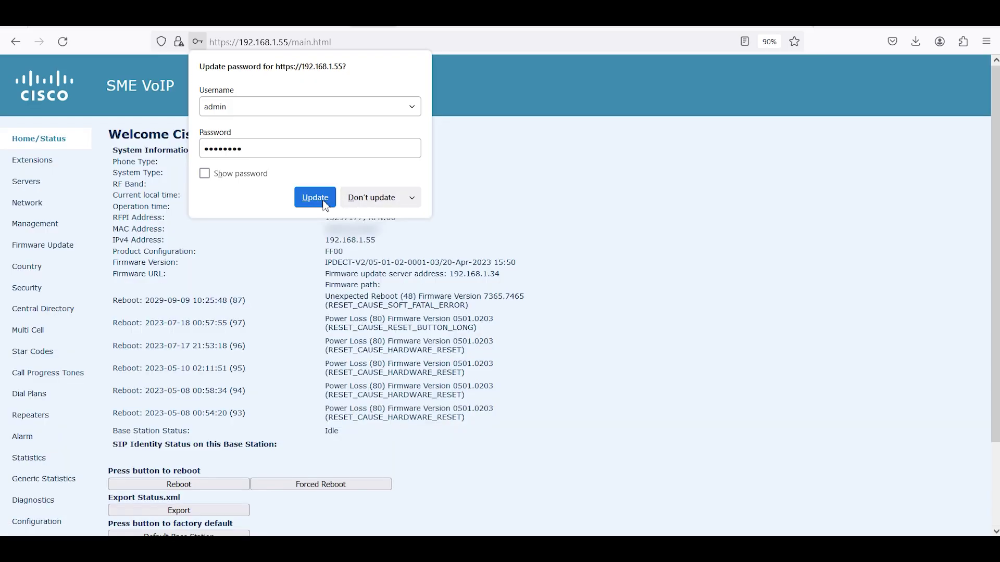
pyautogui.click(326, 200)
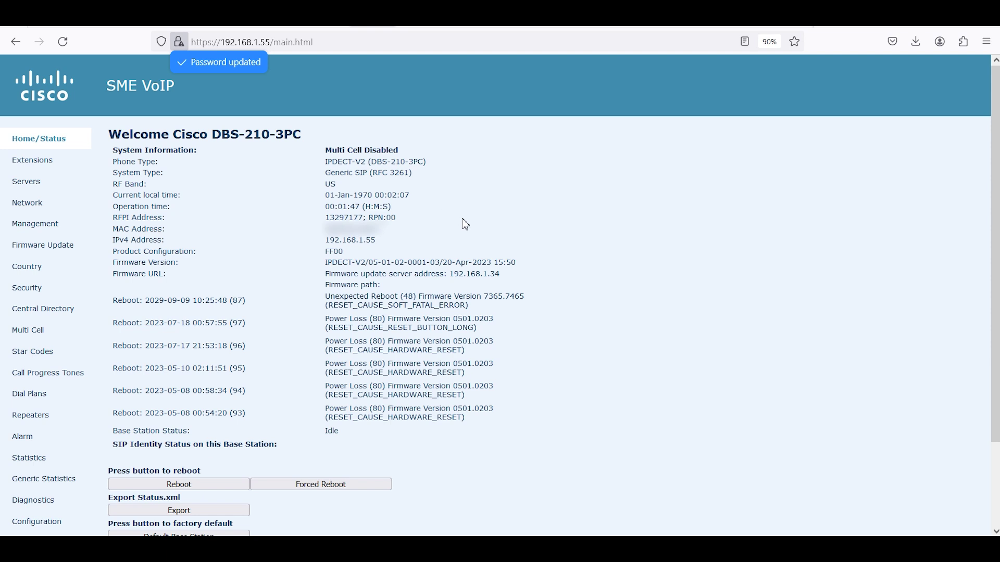
pyautogui.moveTo(427, 260); pyautogui.dragTo(370, 268)
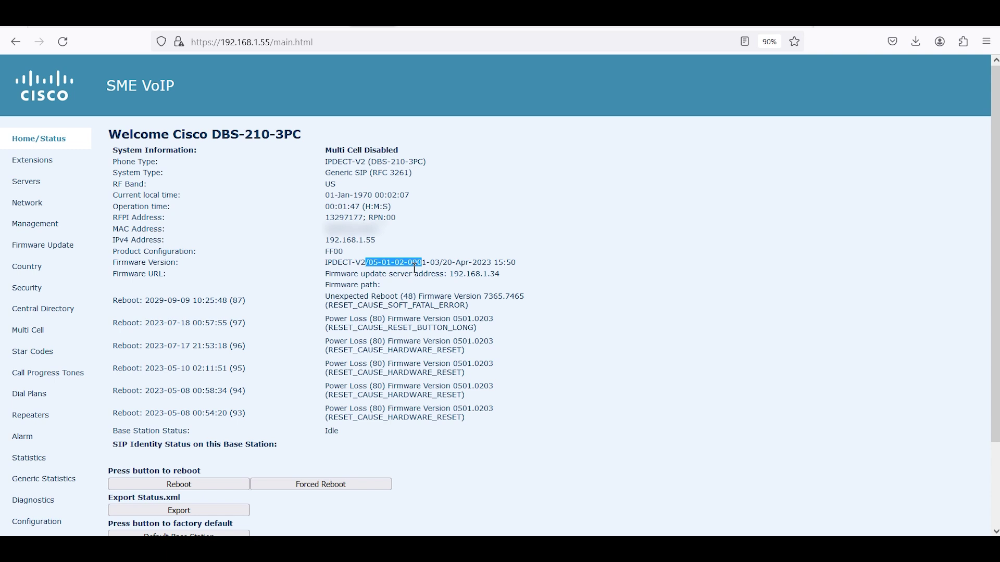
pyautogui.moveTo(399, 264); pyautogui.dragTo(368, 267)
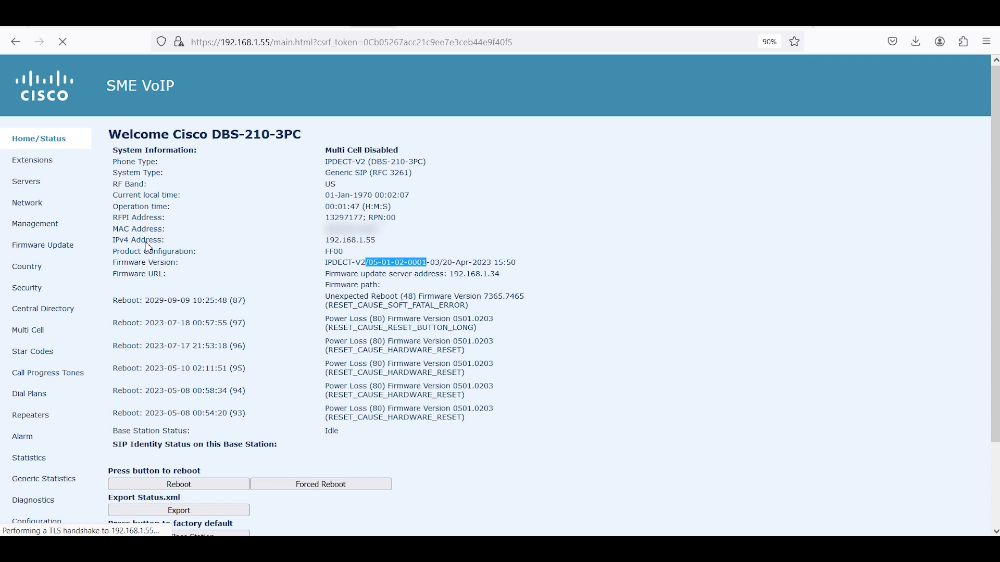
# Step: Check the 6825 FW Info under Extensions, then start renaming 6825_v0501_b0203.fwu in File Explorer
pyautogui.click(40, 162)
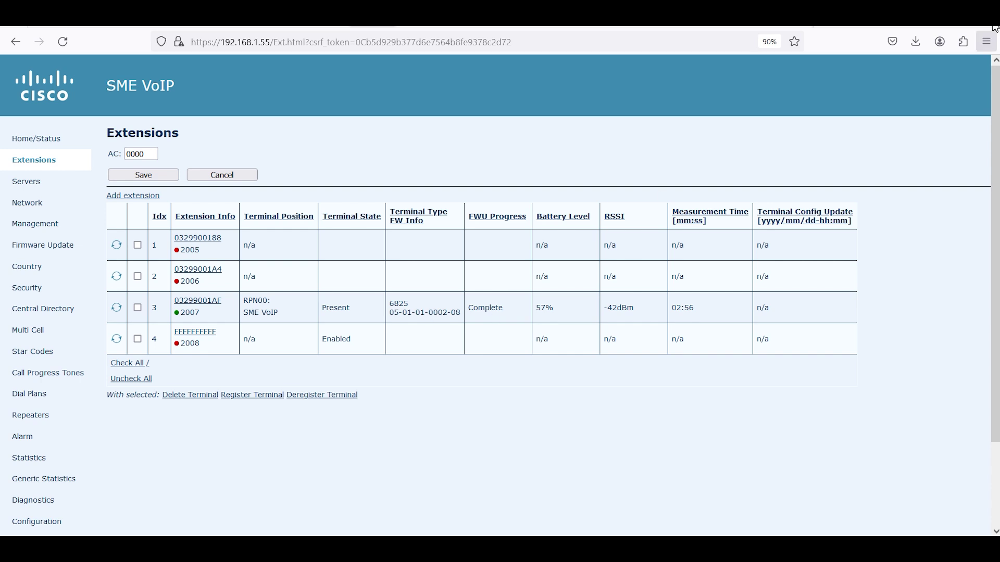
pyautogui.click(936, 27)
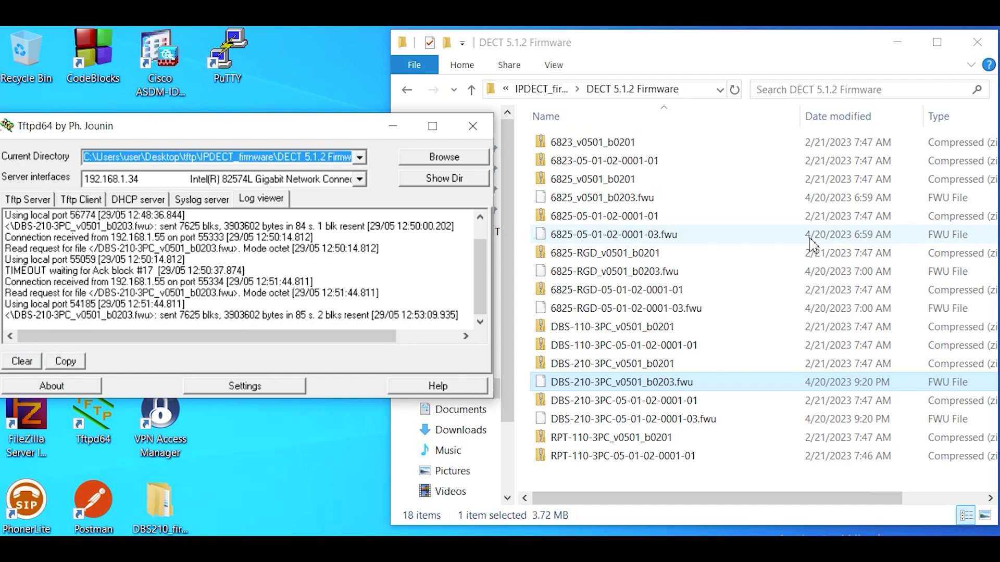
pyautogui.click(634, 205)
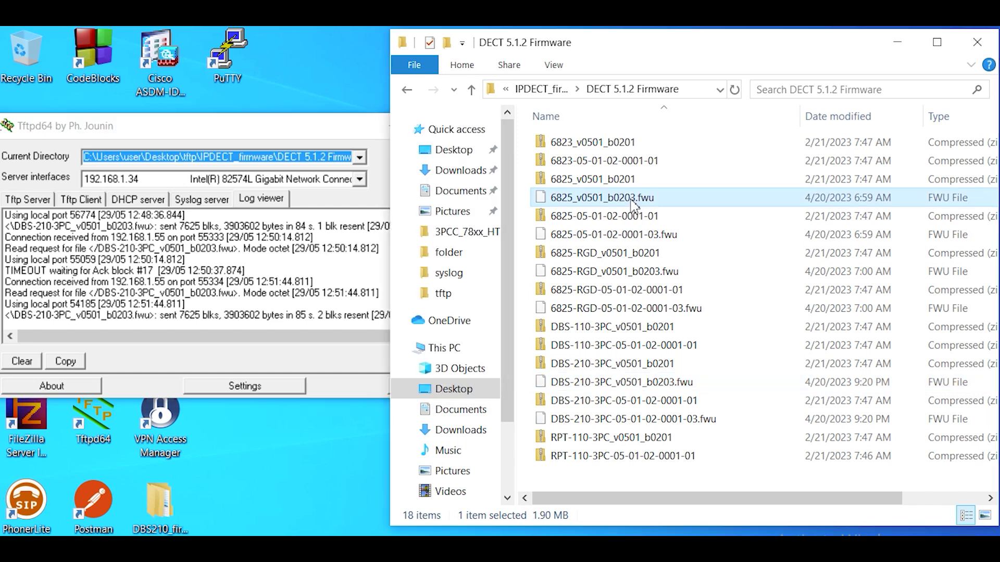
pyautogui.click(633, 203)
pyautogui.click(636, 199)
pyautogui.moveTo(635, 199); pyautogui.dragTo(620, 207)
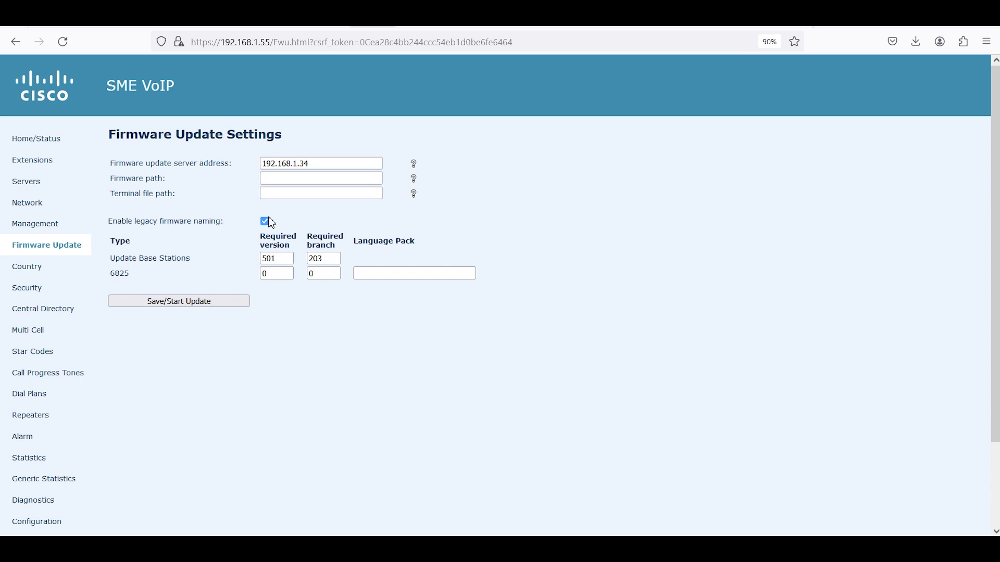
# Step: Set the 6825 handset's required firmware to version 501, branch 203
pyautogui.doubleClick(286, 273)
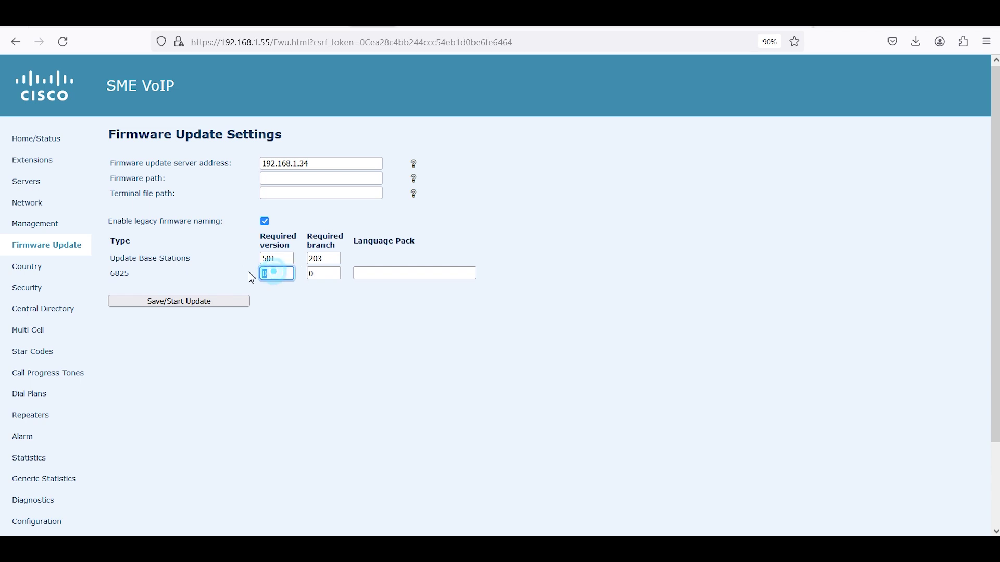
pyautogui.write('5')
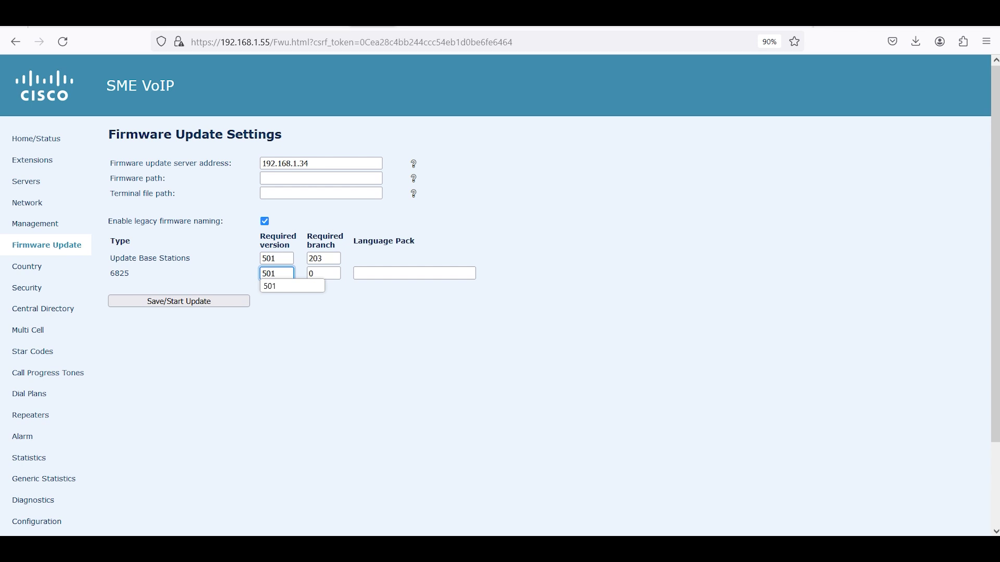
pyautogui.write('01')
pyautogui.press('Tab')
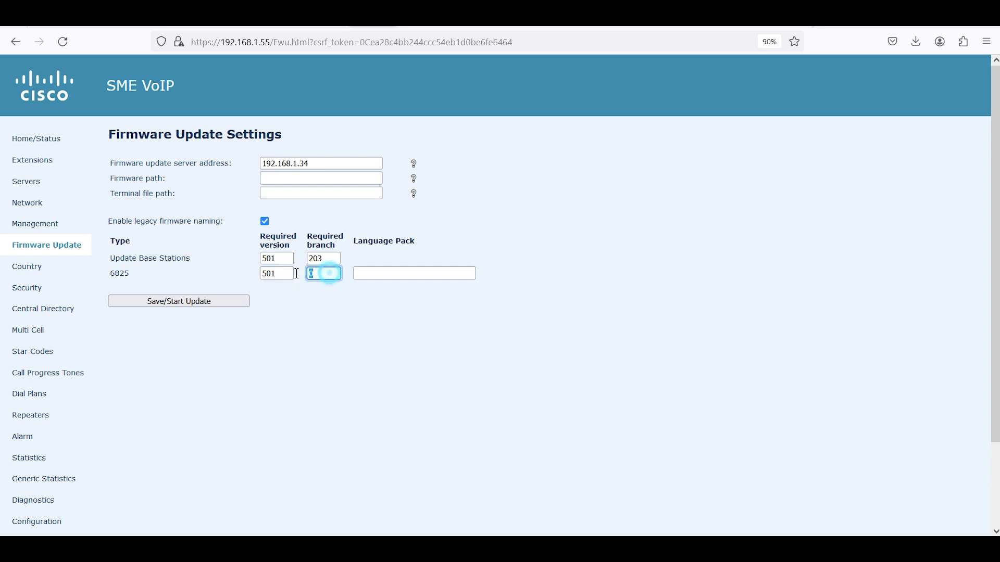
pyautogui.write('203')
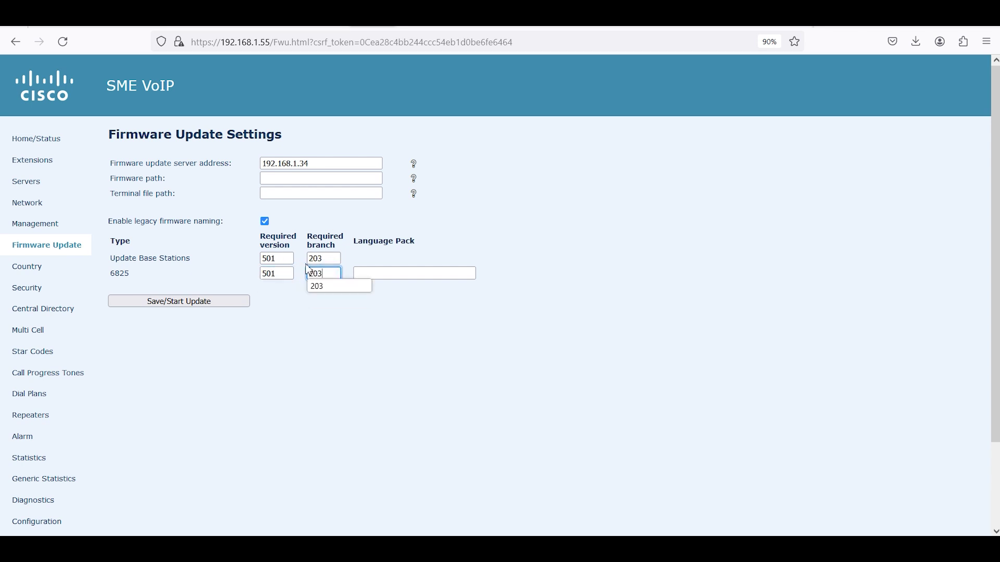
pyautogui.click(368, 323)
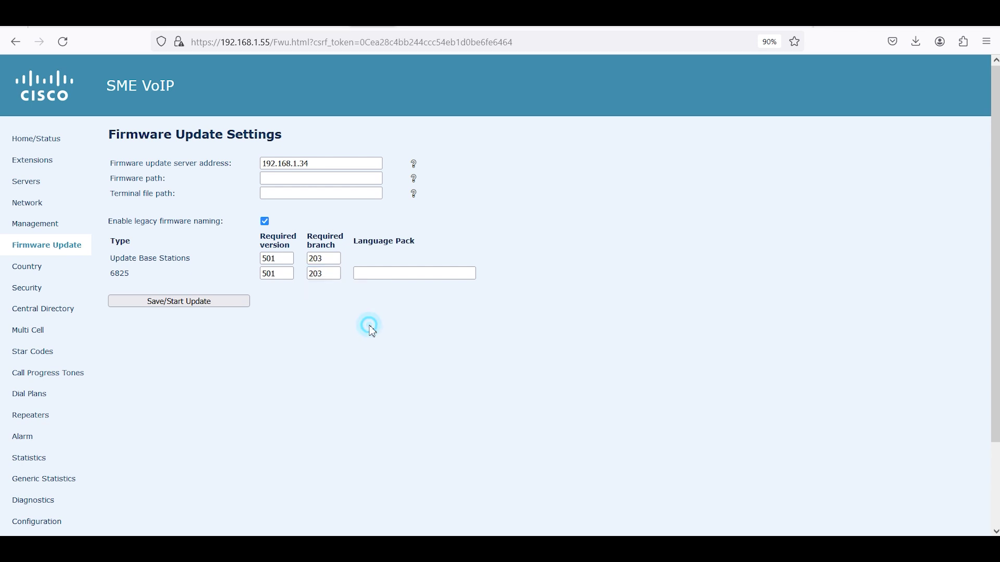
# Step: Save the 6825 firmware settings and confirm replacing its upgrade rule
pyautogui.click(211, 303)
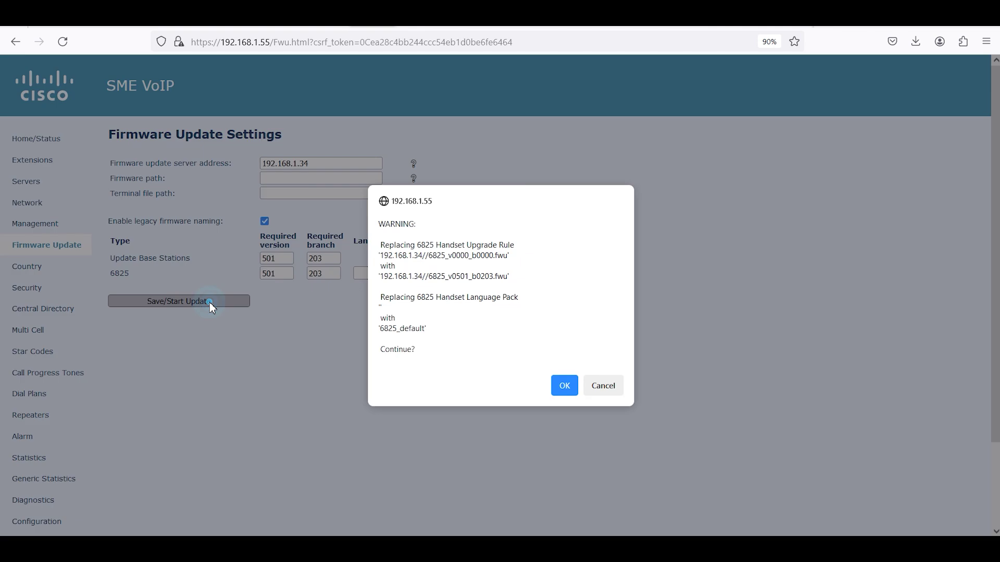
pyautogui.click(573, 387)
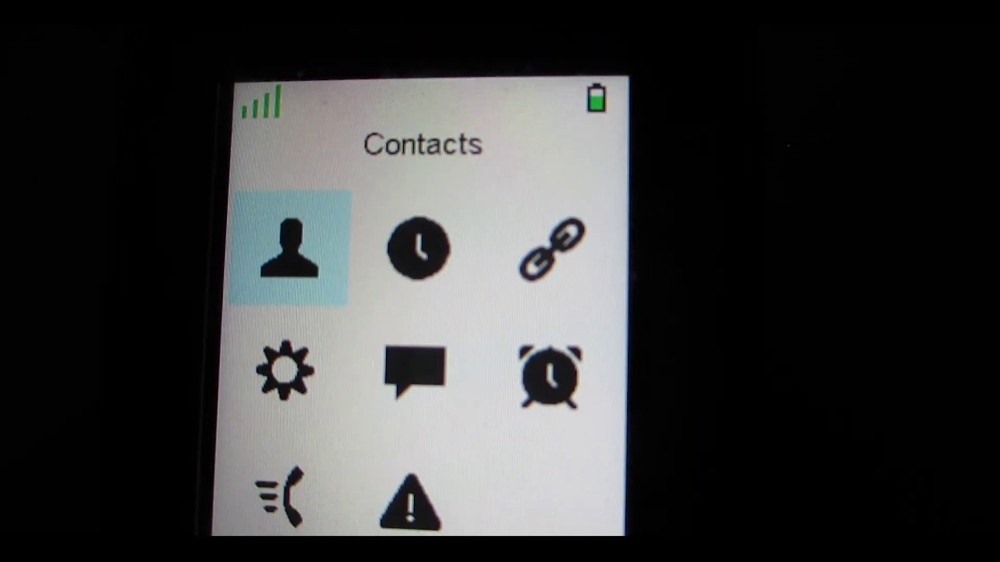
# Step: Move toward Settings in the handset's main menu
pyautogui.press('Right')
pyautogui.press('Right')
pyautogui.press('Right')
# Step: Open the handset's Settings list and select Status to view firmware information
pyautogui.press('Return')
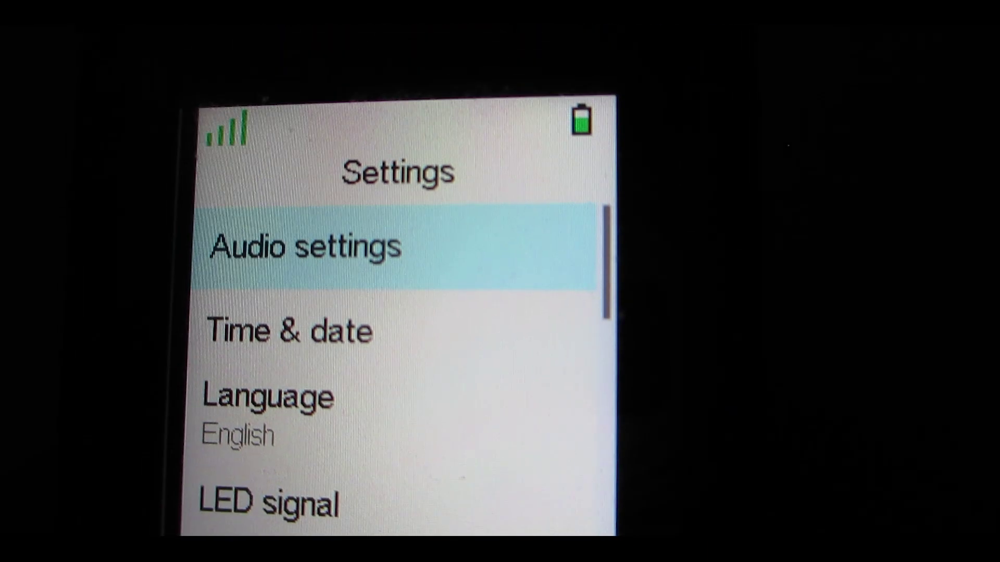
pyautogui.press('Down')
pyautogui.press('Down')
pyautogui.press('Down')
pyautogui.press('Down')
pyautogui.press('Down')
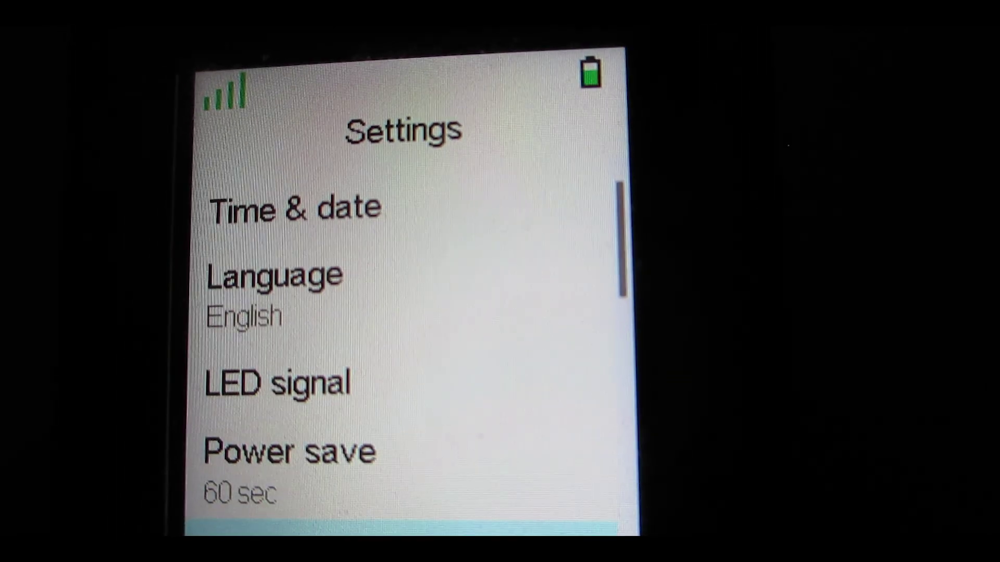
pyautogui.press('Down')
pyautogui.press('Down')
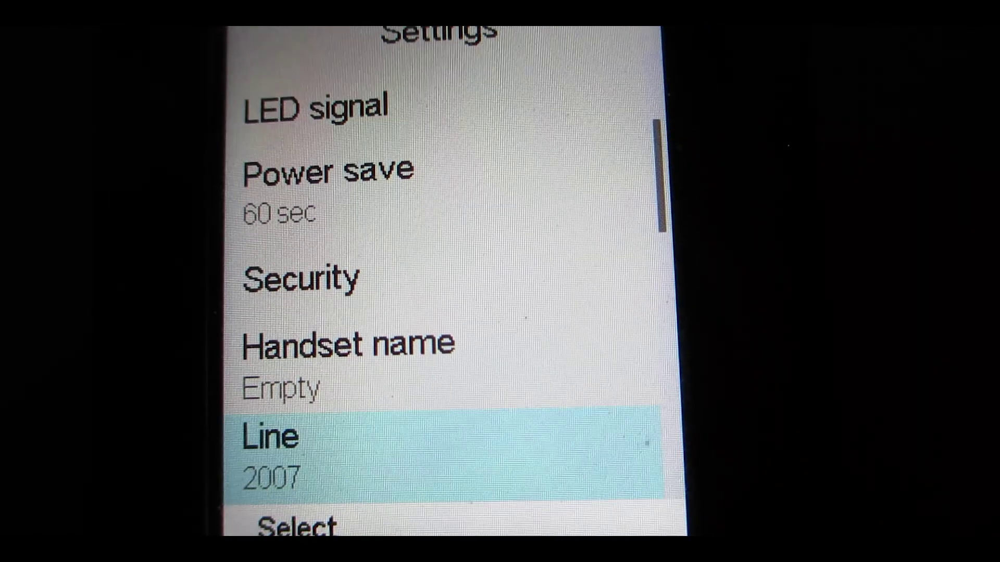
pyautogui.press('Down')
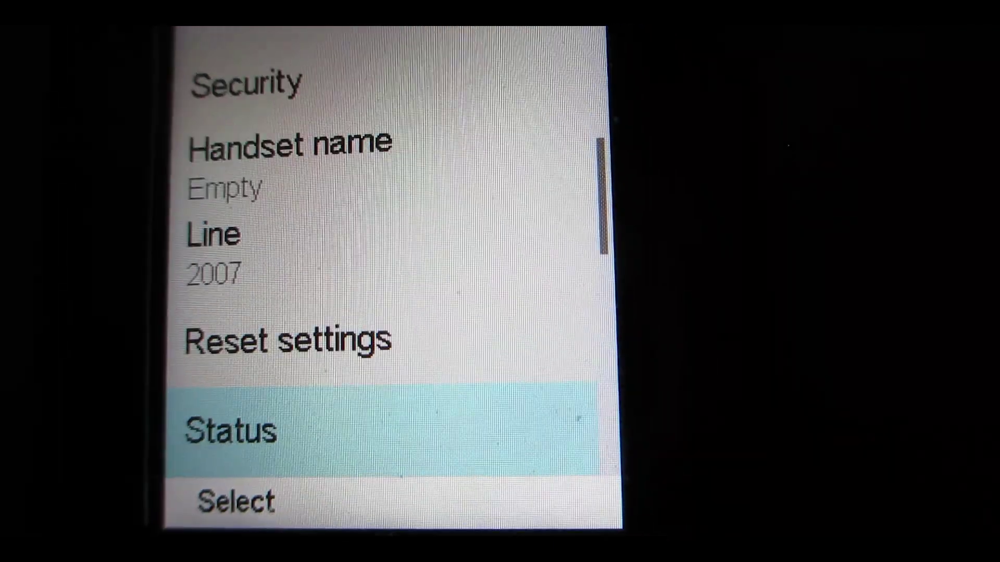
pyautogui.press('Down')
pyautogui.press('Up')
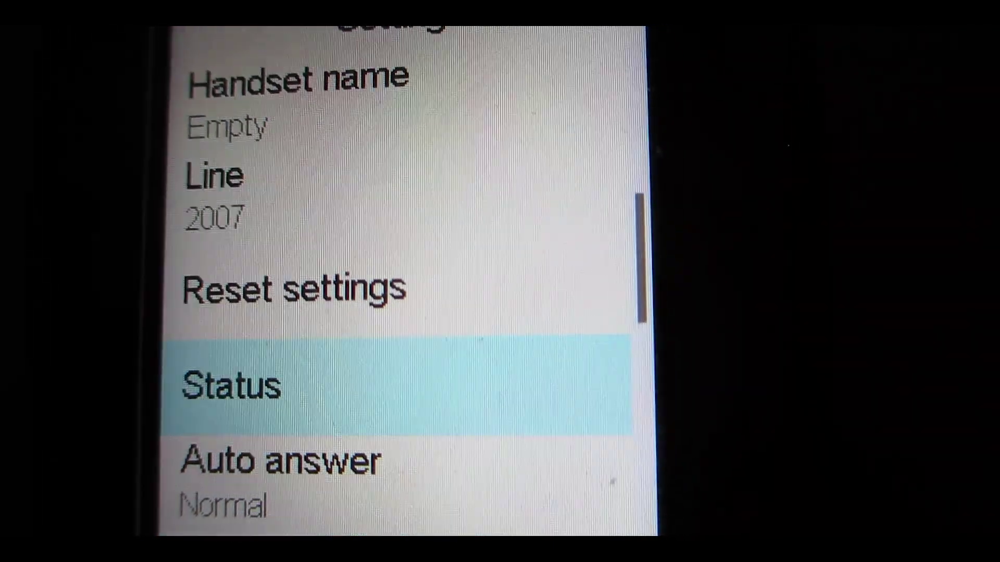
pyautogui.press('Return')
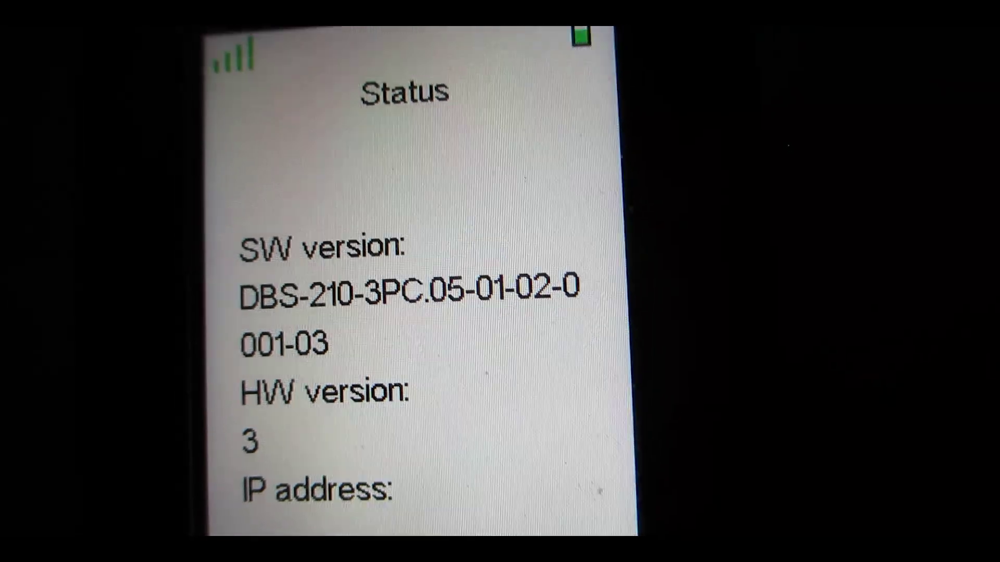
pyautogui.press('Down')
pyautogui.press('Down')
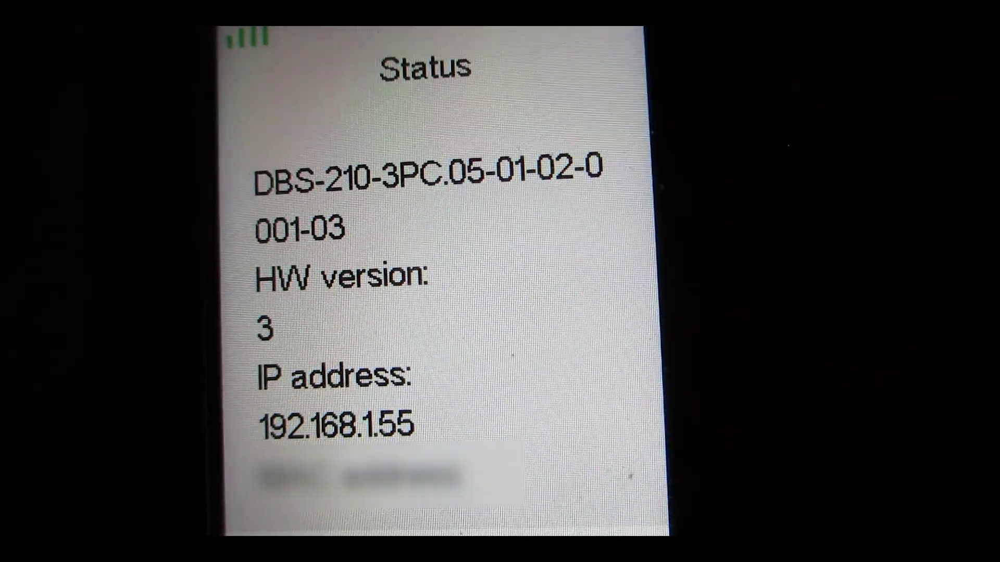
pyautogui.press('Down')
pyautogui.press('Down')
pyautogui.press('Down')
pyautogui.press('Down')
pyautogui.press('Down')
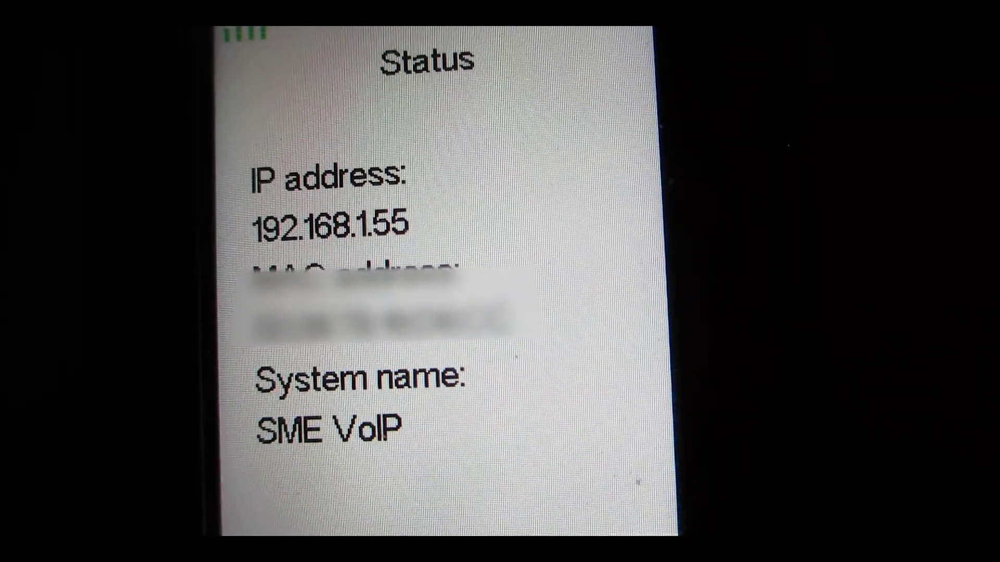
pyautogui.press('Down')
pyautogui.press('Down')
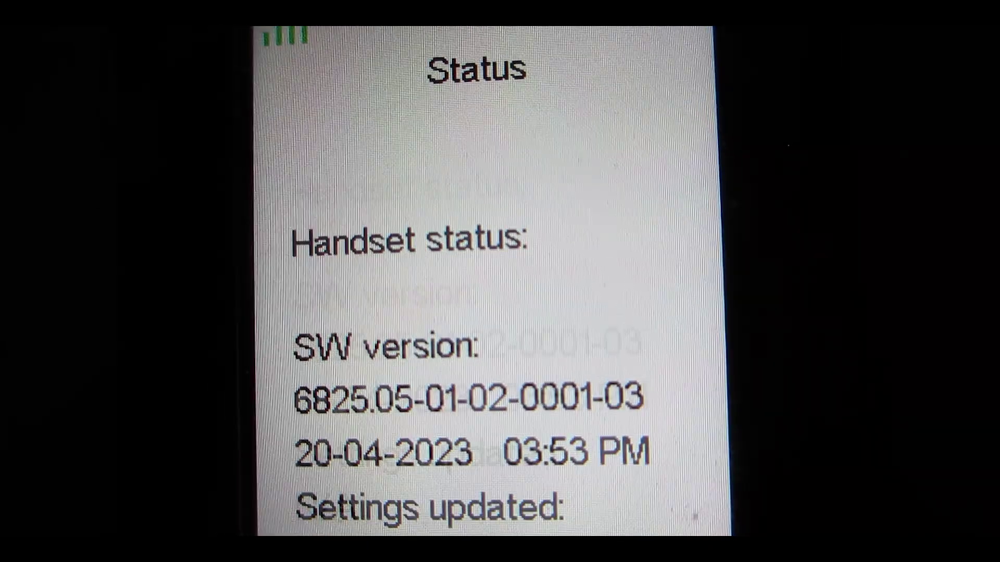